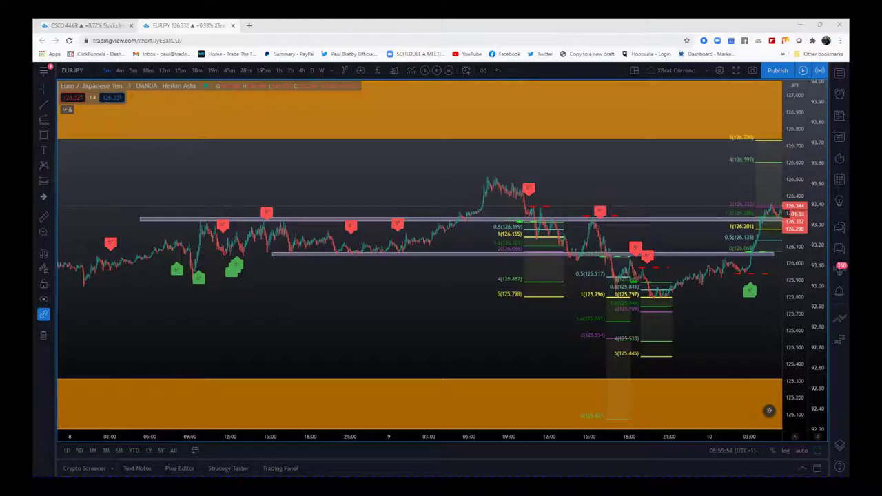
- Enlarge the 1-hour EUR/JPY chart to fill the whole window
{"action": "key", "text": "alt+Return"}
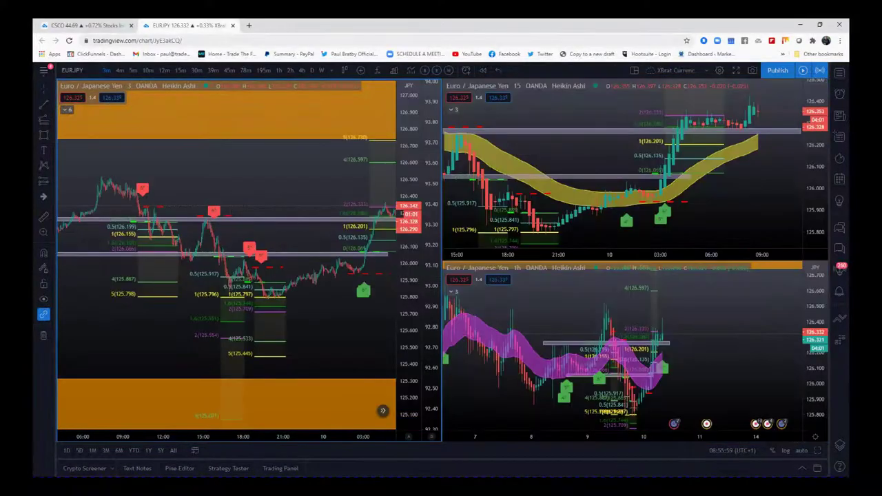
{"action": "left_click", "coordinate": [823, 431]}
{"action": "key", "text": "alt+Return"}
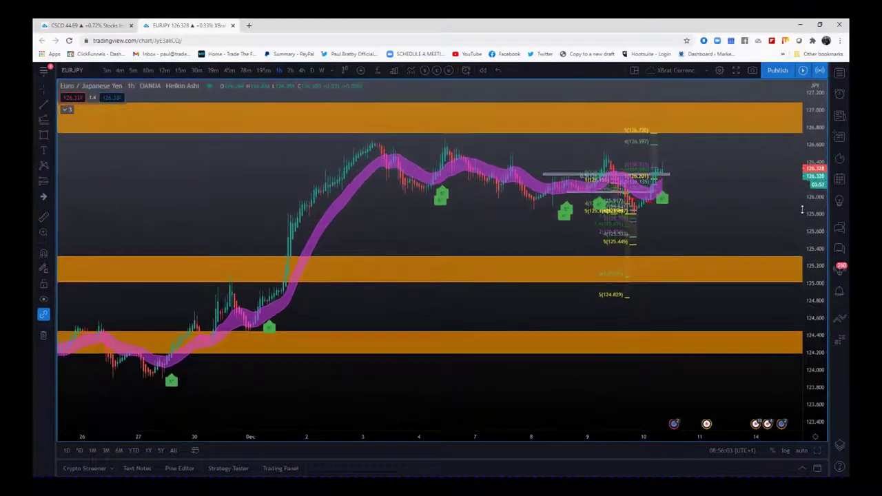
- Zoom out the hourly chart to show history back to October, then restore the three-chart layout
{"action": "left_click_drag", "start_coordinate": [733, 219], "coordinate": [668, 217]}
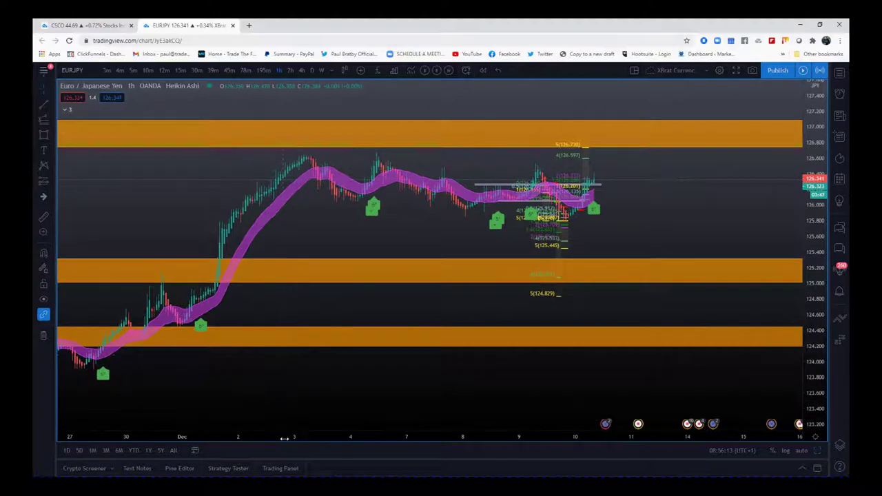
{"action": "left_click_drag", "start_coordinate": [290, 438], "coordinate": [689, 439]}
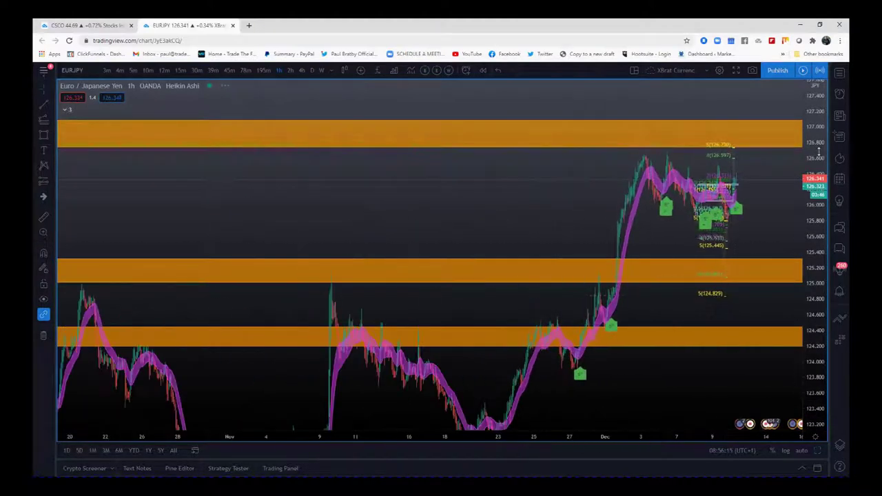
{"action": "left_click_drag", "start_coordinate": [817, 220], "coordinate": [817, 274]}
{"action": "left_click_drag", "start_coordinate": [674, 335], "coordinate": [610, 317]}
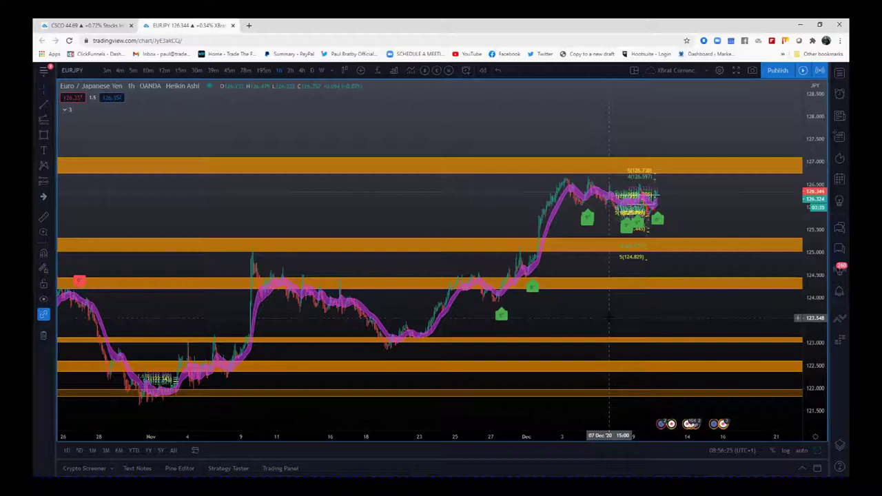
{"action": "left_click", "coordinate": [816, 450]}
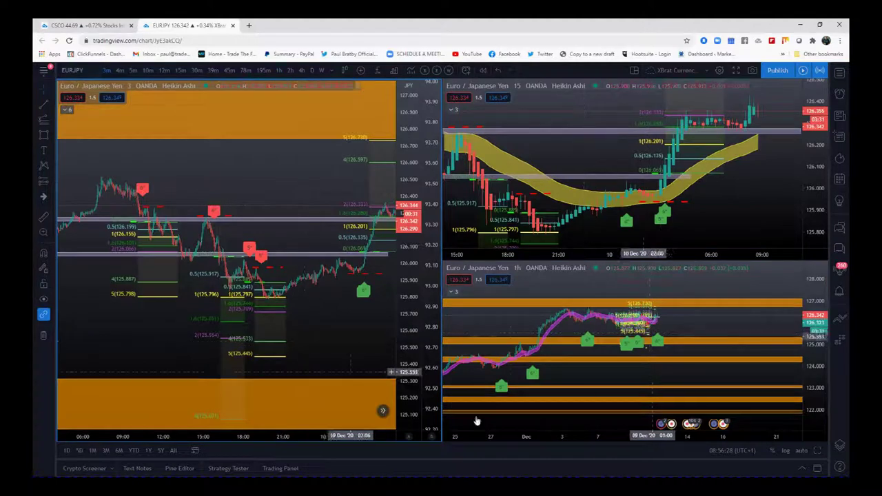
- On the full-size 3-minute chart, stretch the lower grey support line to the left edge
{"action": "left_click", "coordinate": [816, 450]}
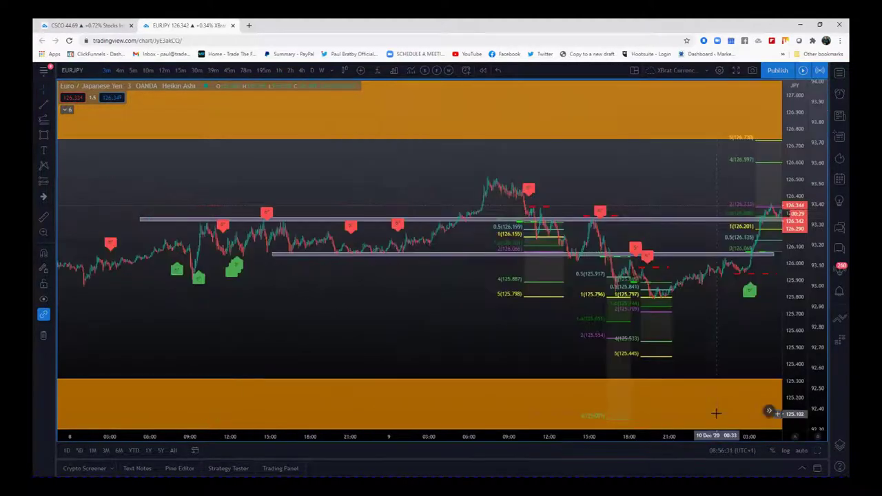
{"action": "left_click_drag", "start_coordinate": [726, 347], "coordinate": [664, 340]}
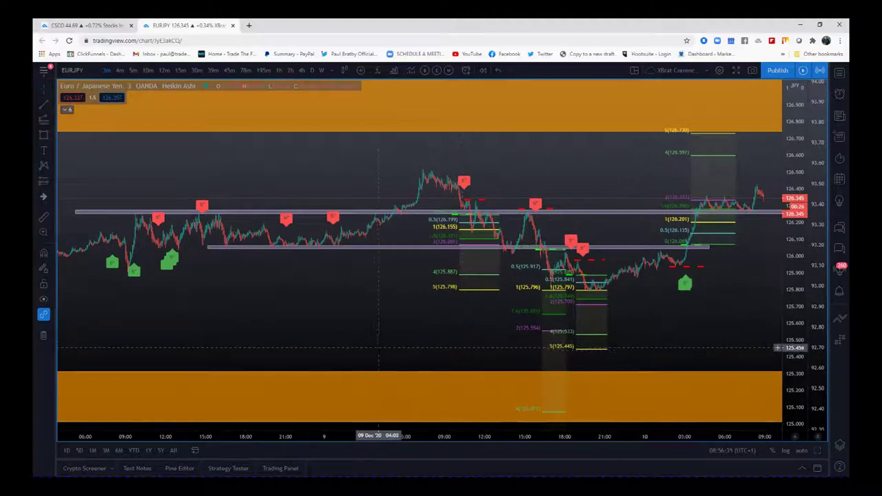
{"action": "left_click_drag", "start_coordinate": [349, 333], "coordinate": [379, 328]}
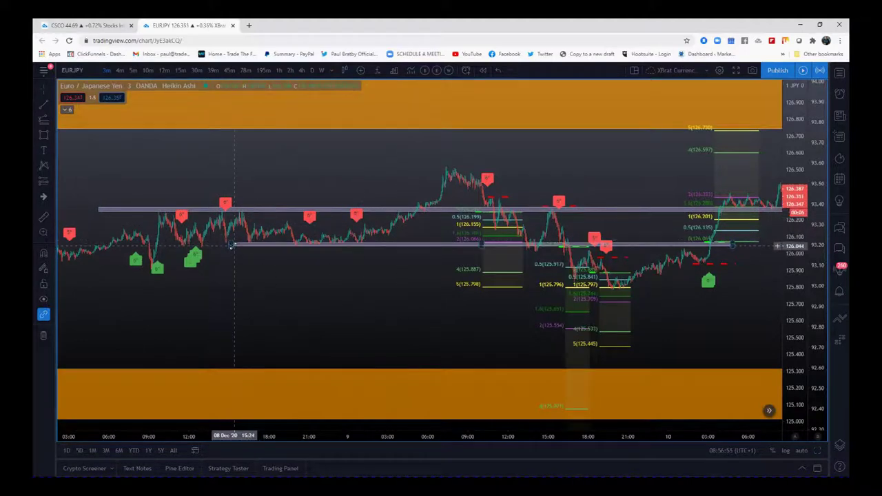
{"action": "left_click_drag", "start_coordinate": [233, 246], "coordinate": [78, 245]}
{"action": "left_click", "coordinate": [345, 310]}
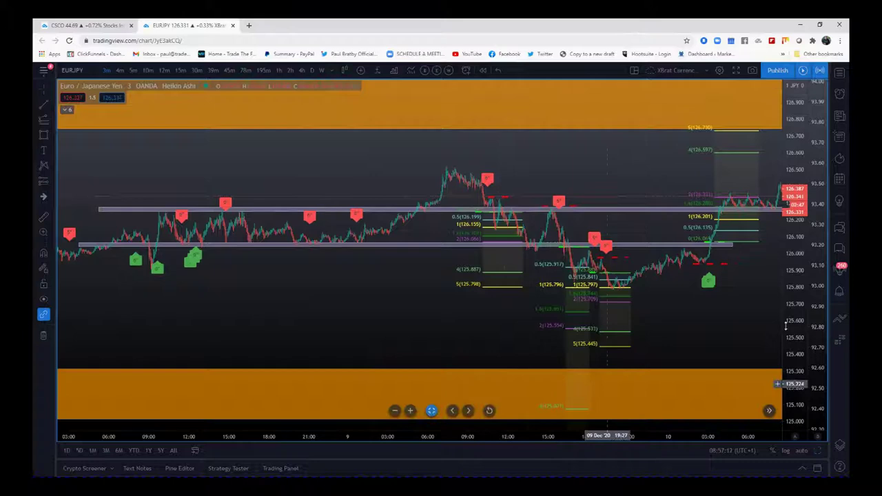
{"action": "left_click_drag", "start_coordinate": [788, 335], "coordinate": [789, 424]}
{"action": "left_click_drag", "start_coordinate": [630, 437], "coordinate": [545, 436]}
- Zoom the 3-minute chart in tightly and pan across the 9 December sell trades and their Fibonacci levels
{"action": "scroll", "coordinate": [510, 357], "scroll_direction": "right", "scroll_amount": 3}
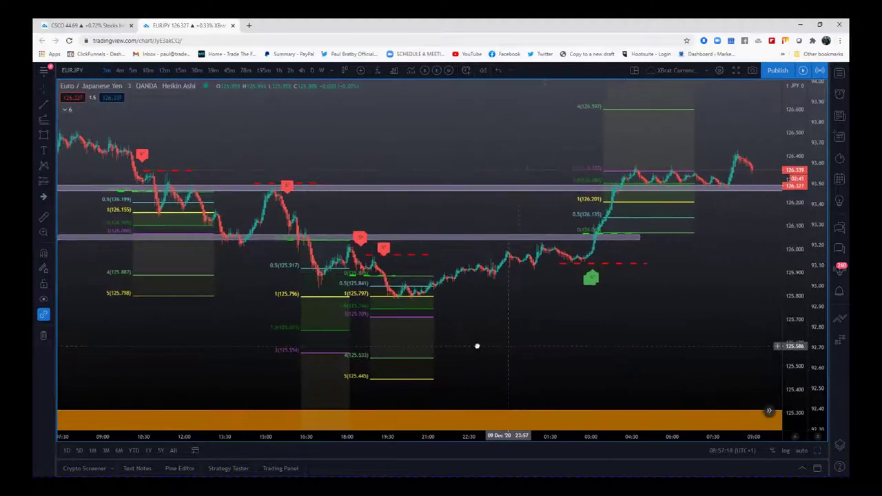
{"action": "scroll", "coordinate": [521, 323], "scroll_direction": "left", "scroll_amount": 10}
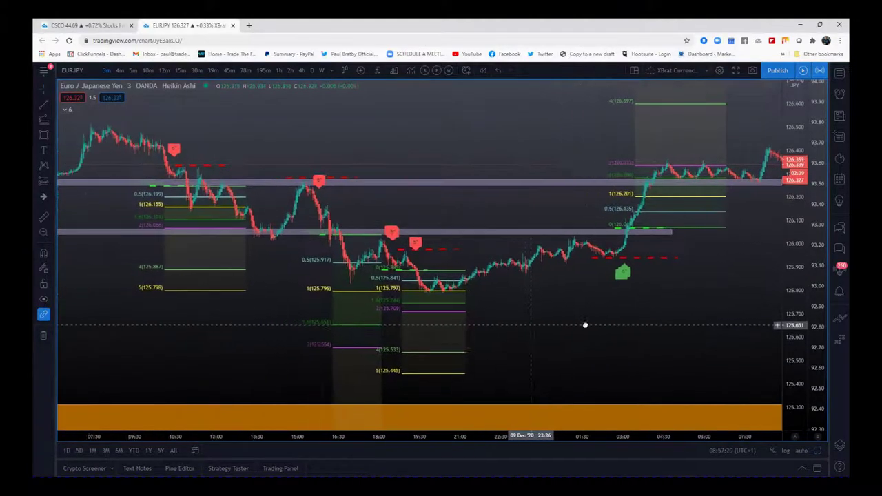
{"action": "scroll", "coordinate": [484, 362], "scroll_direction": "left", "scroll_amount": 2}
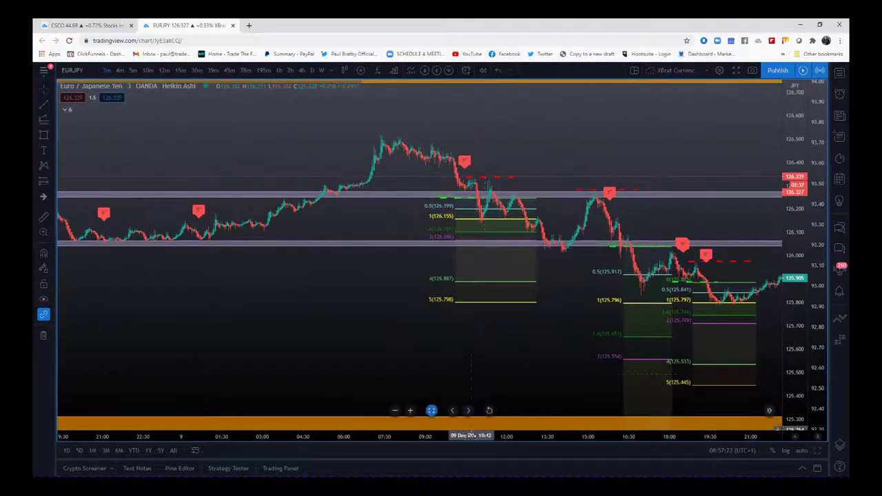
{"action": "left_click_drag", "start_coordinate": [476, 436], "coordinate": [295, 437]}
{"action": "left_click_drag", "start_coordinate": [794, 351], "coordinate": [794, 327]}
{"action": "left_click_drag", "start_coordinate": [413, 322], "coordinate": [529, 341]}
{"action": "left_click_drag", "start_coordinate": [487, 435], "coordinate": [438, 436]}
{"action": "left_click_drag", "start_coordinate": [438, 342], "coordinate": [472, 354]}
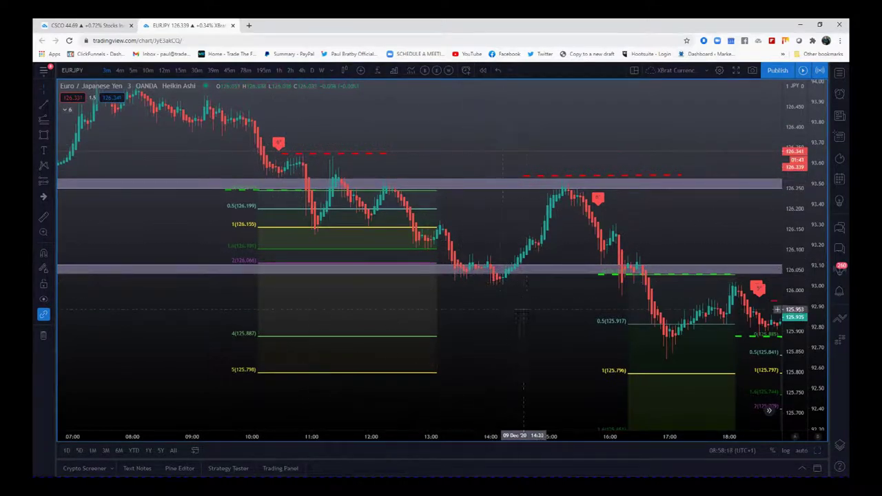
{"action": "left_click_drag", "start_coordinate": [492, 324], "coordinate": [386, 323]}
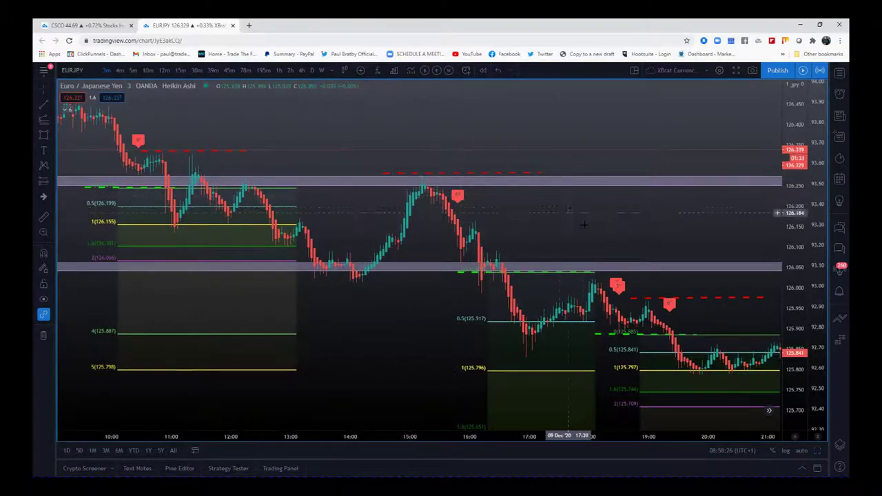
- Rescale and position the chart so both post-16:00 sell trades and targets down to 125.445 show
{"action": "left_click_drag", "start_coordinate": [575, 222], "coordinate": [518, 171]}
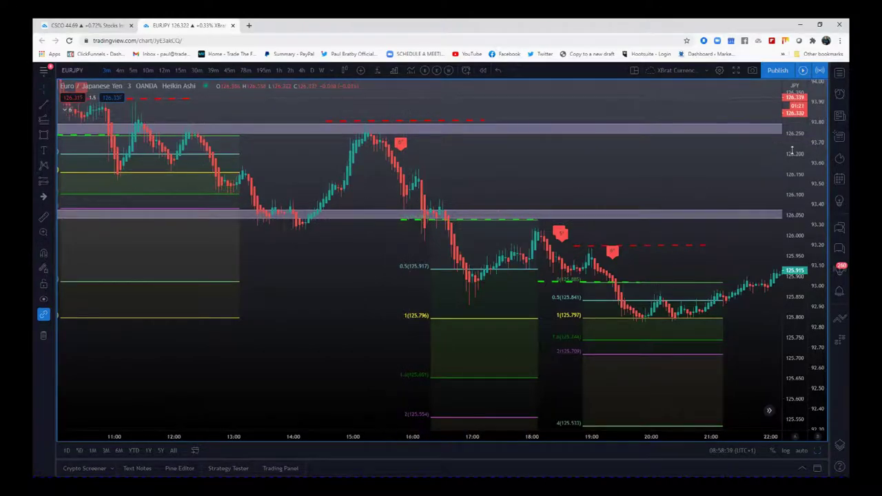
{"action": "left_click_drag", "start_coordinate": [793, 149], "coordinate": [793, 203]}
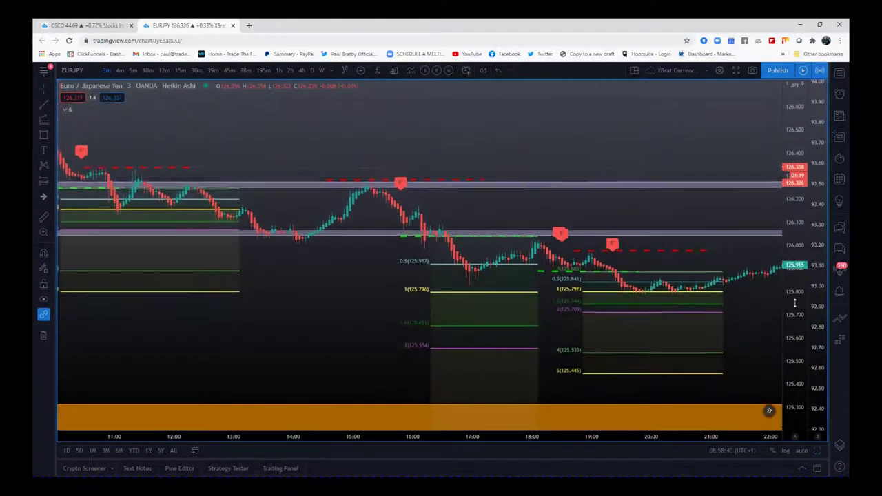
{"action": "left_click_drag", "start_coordinate": [431, 275], "coordinate": [416, 208]}
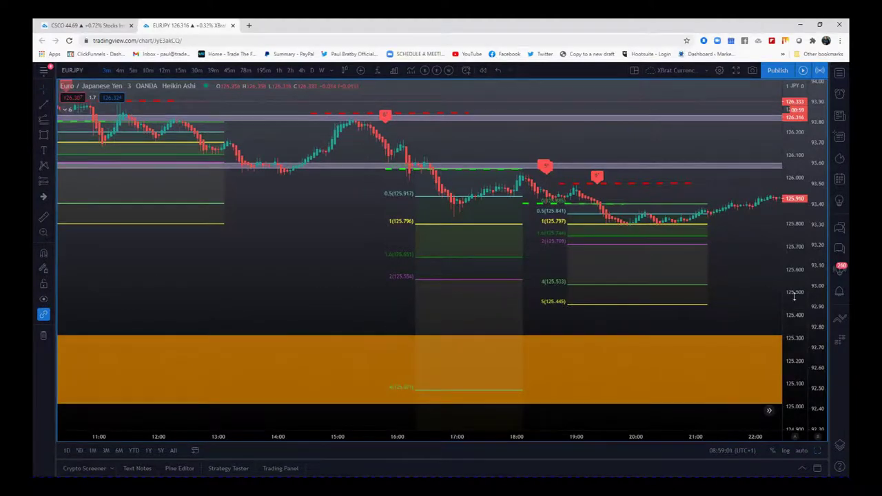
{"action": "left_click_drag", "start_coordinate": [793, 248], "coordinate": [792, 304]}
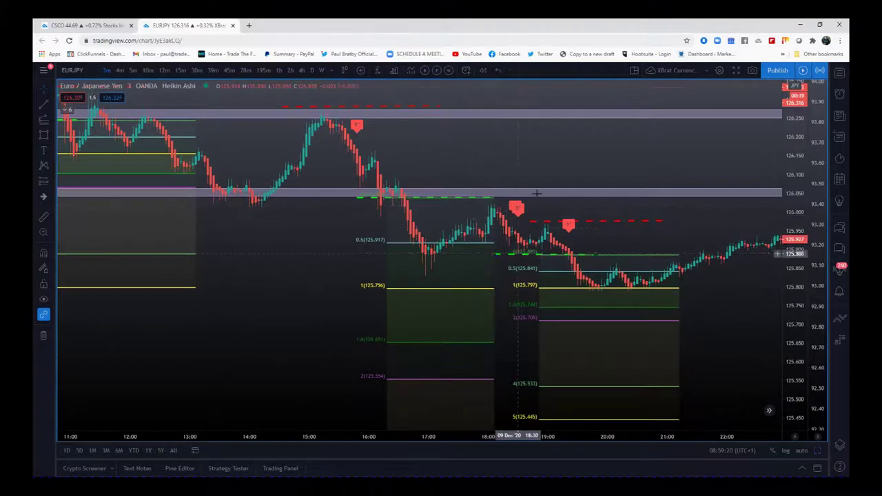
- Pan past the post-16:00 sell trades to the 10 December buy signal and its 126.201 target
{"action": "left_click_drag", "start_coordinate": [530, 153], "coordinate": [468, 112]}
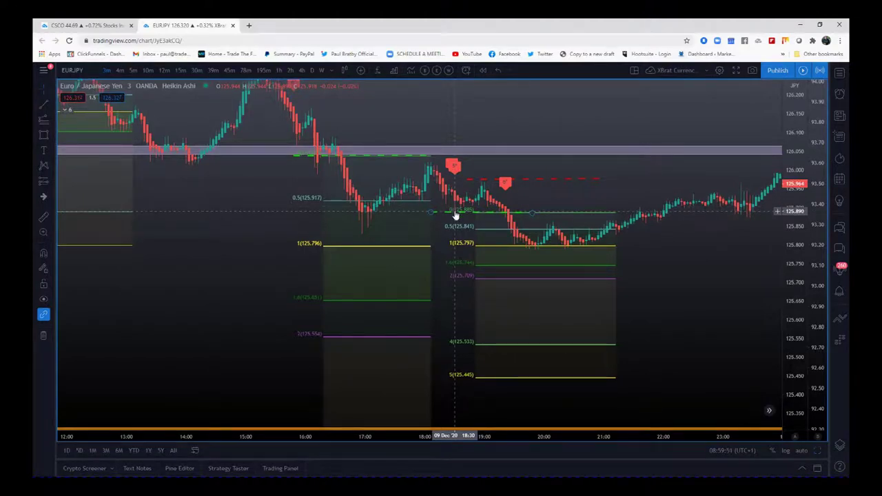
{"action": "left_click_drag", "start_coordinate": [661, 403], "coordinate": [672, 350]}
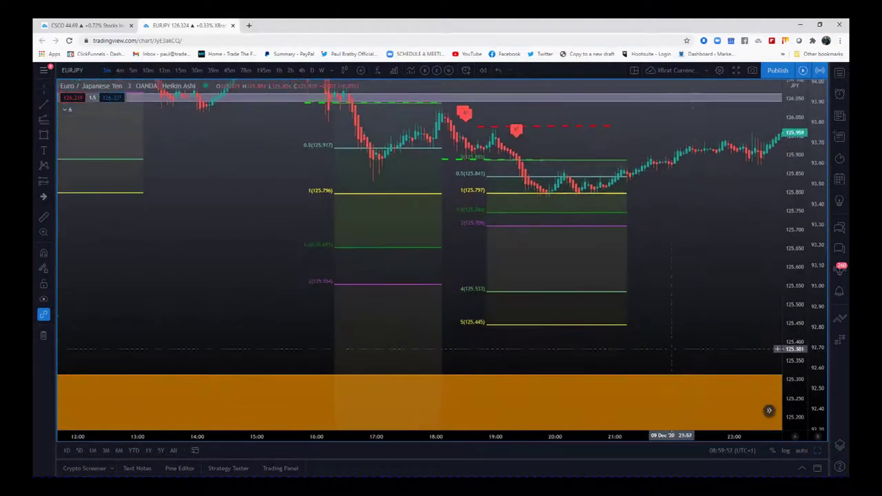
{"action": "left_click_drag", "start_coordinate": [693, 273], "coordinate": [668, 329]}
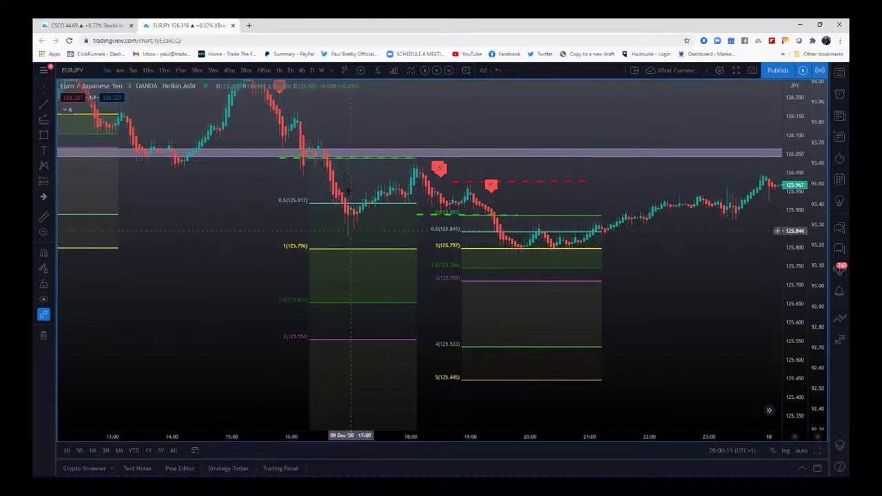
{"action": "left_click_drag", "start_coordinate": [333, 113], "coordinate": [335, 128]}
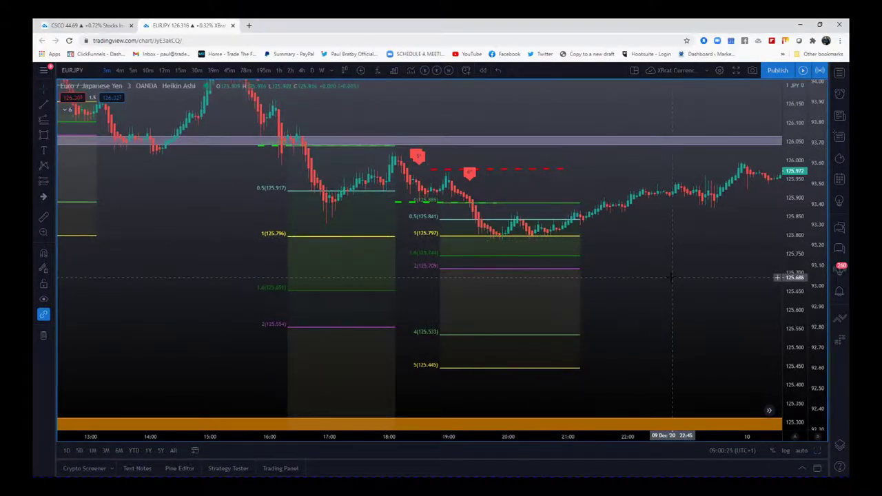
{"action": "left_click_drag", "start_coordinate": [671, 277], "coordinate": [473, 303]}
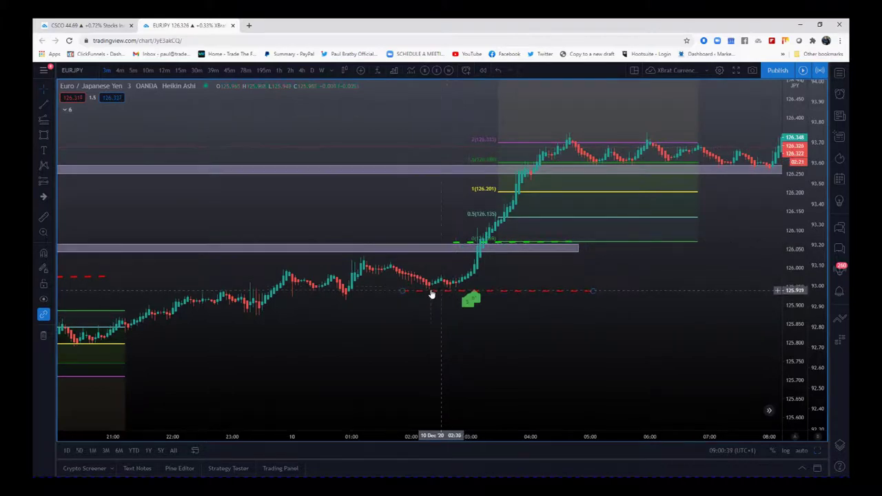
- Zoom out to fit the 9 December sells and the 10 December buy with targets to 126.597
{"action": "left_click_drag", "start_coordinate": [620, 279], "coordinate": [614, 324]}
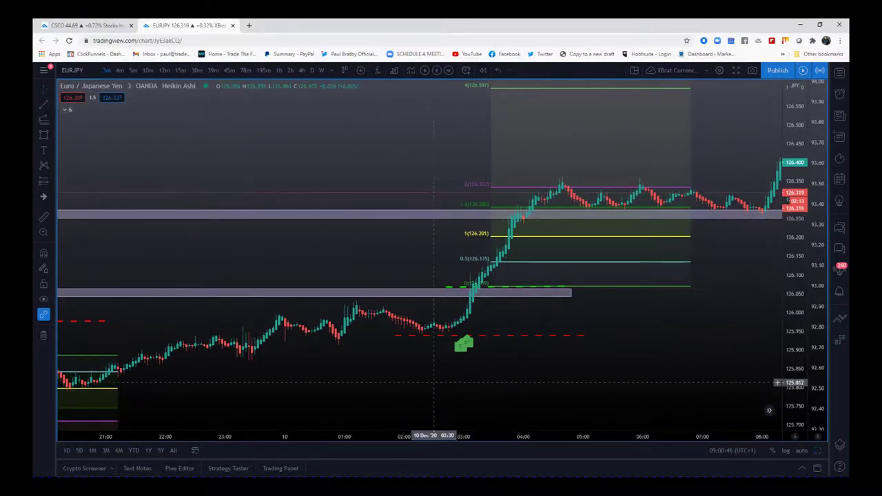
{"action": "left_click_drag", "start_coordinate": [686, 320], "coordinate": [591, 322]}
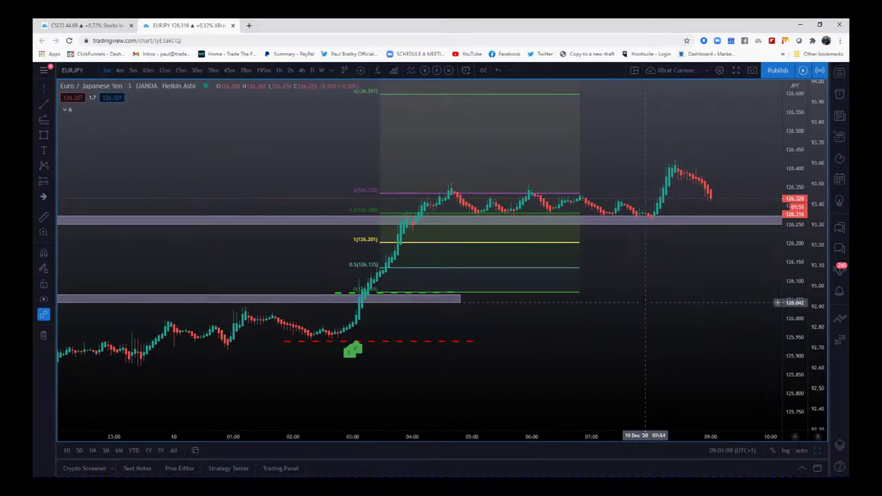
{"action": "left_click_drag", "start_coordinate": [468, 436], "coordinate": [616, 436]}
{"action": "left_click_drag", "start_coordinate": [437, 240], "coordinate": [494, 226]}
{"action": "mouse_move", "coordinate": [793, 276]}
{"action": "left_mouse_down"}
{"action": "mouse_move", "coordinate": [788, 348]}
{"action": "mouse_move", "coordinate": [789, 279]}
{"action": "left_mouse_up"}
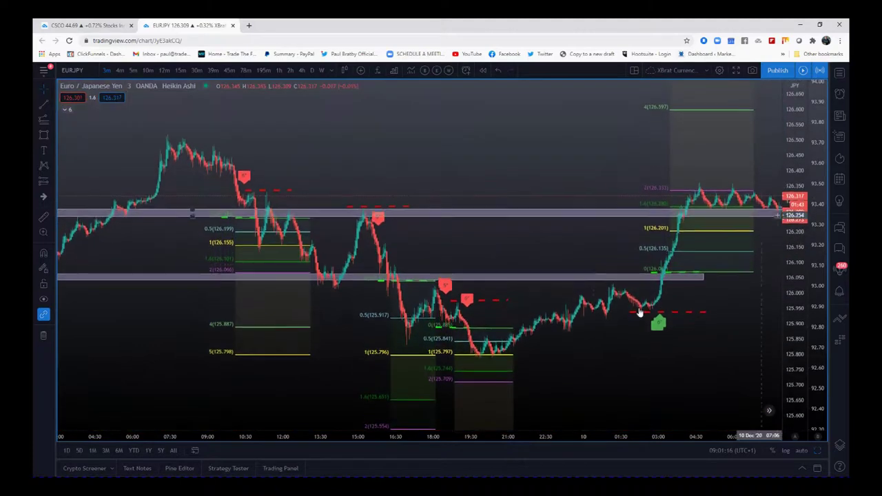
- Zoom in horizontally and frame the last two sell trades beside the 10 December buy trade
{"action": "left_click_drag", "start_coordinate": [269, 310], "coordinate": [470, 310]}
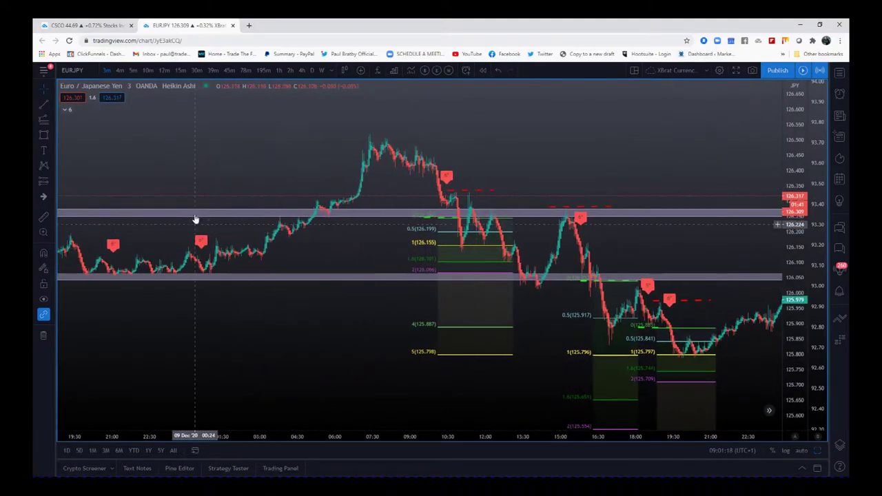
{"action": "left_click_drag", "start_coordinate": [276, 303], "coordinate": [168, 331]}
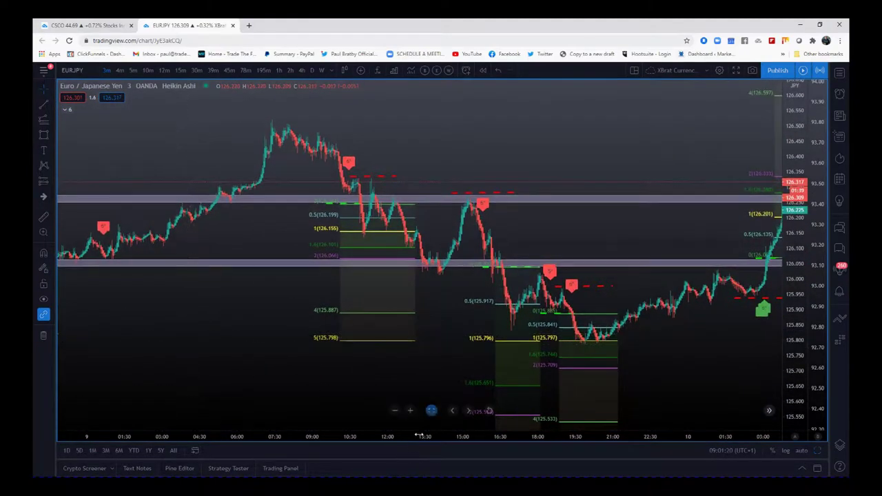
{"action": "left_click_drag", "start_coordinate": [417, 436], "coordinate": [309, 434]}
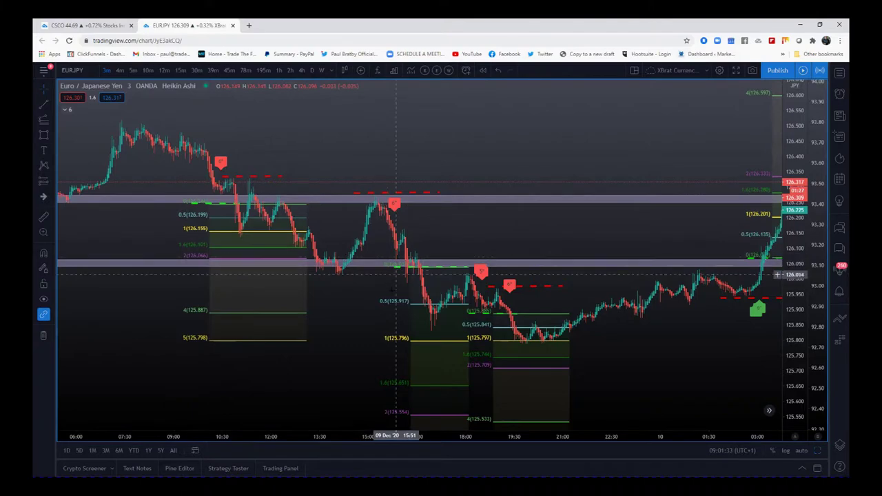
{"action": "left_click_drag", "start_coordinate": [356, 325], "coordinate": [292, 251]}
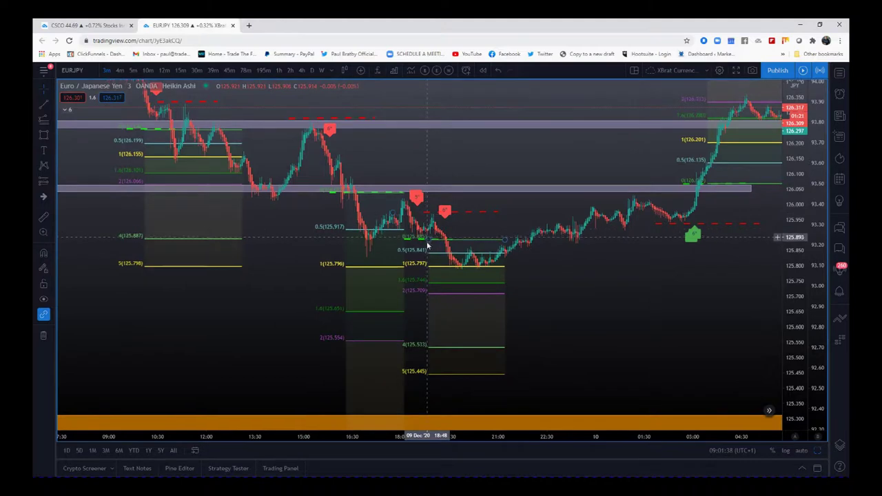
{"action": "left_click_drag", "start_coordinate": [763, 284], "coordinate": [615, 335]}
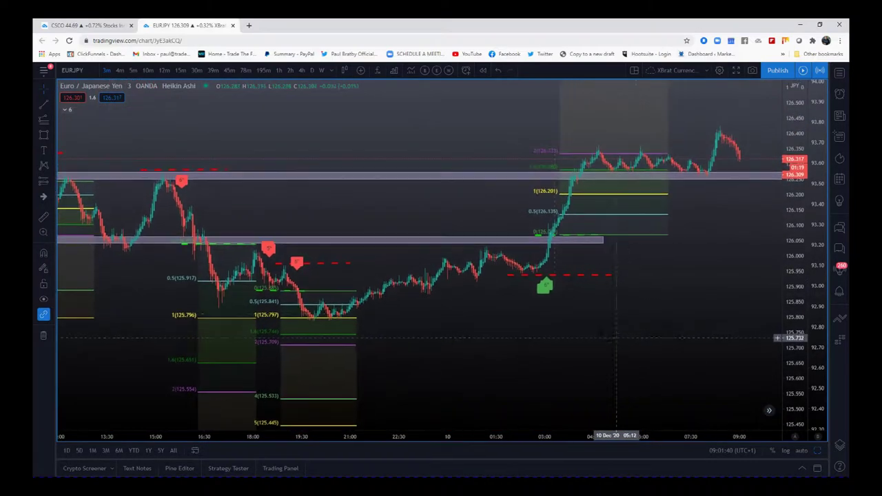